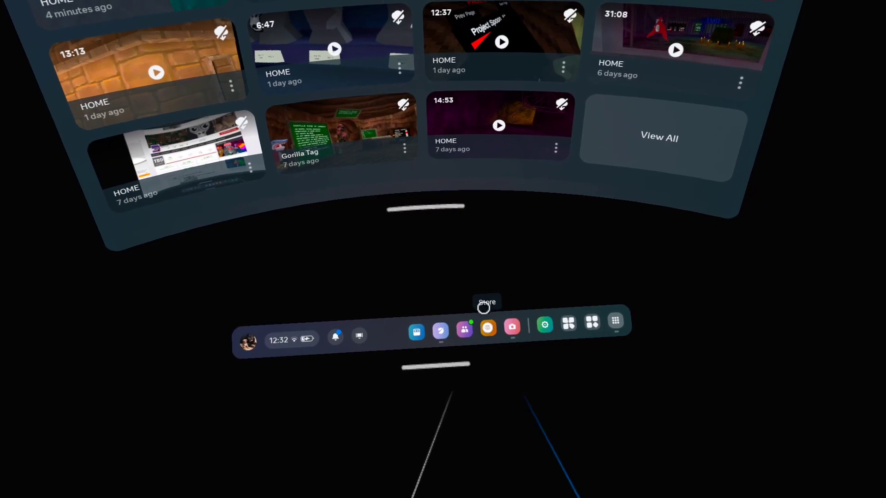
- In the Store, search 'mobile vr' and pick the Mobile VR Station suggestion
left_click(485, 325)
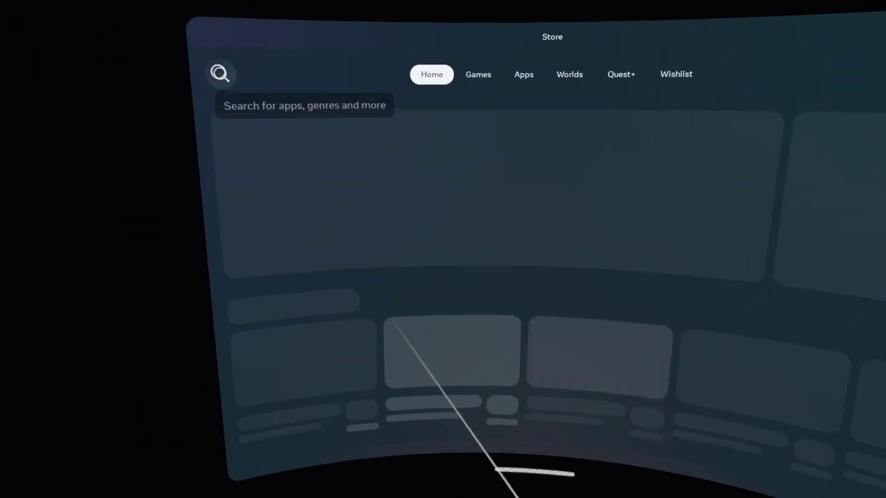
left_click(217, 74)
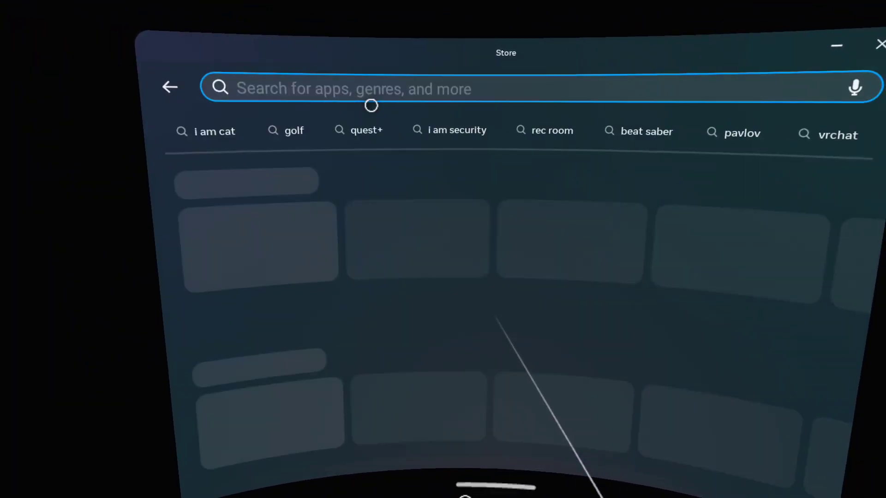
left_click(340, 85)
left_click(526, 241)
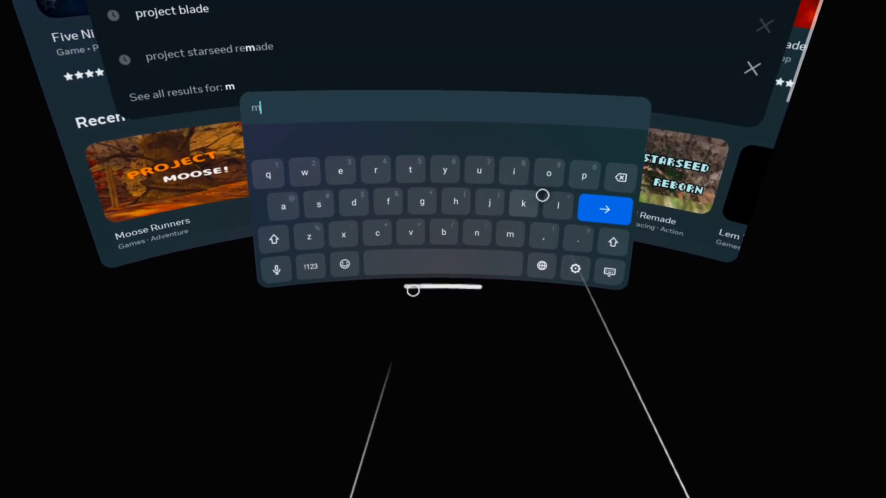
left_click(443, 234)
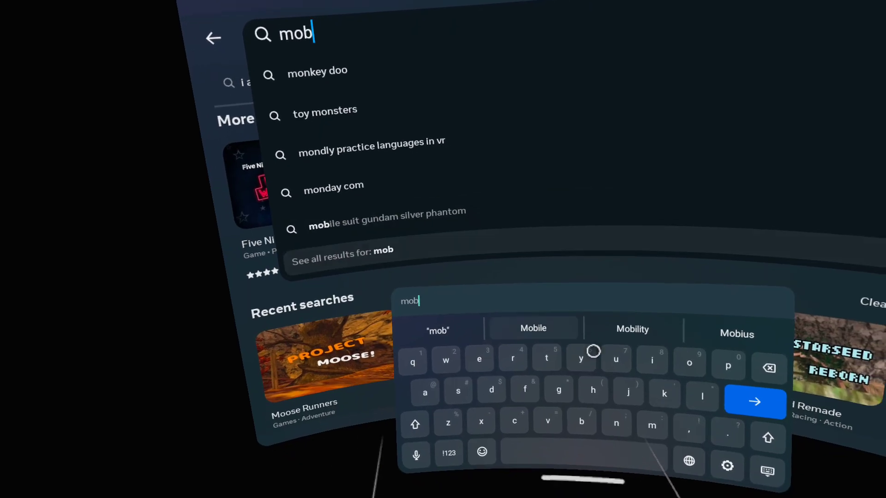
type("ile vr")
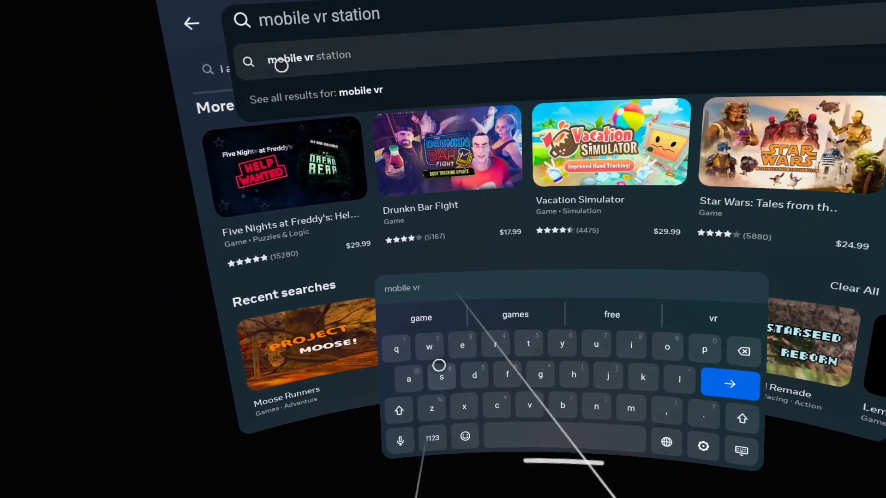
left_click(278, 59)
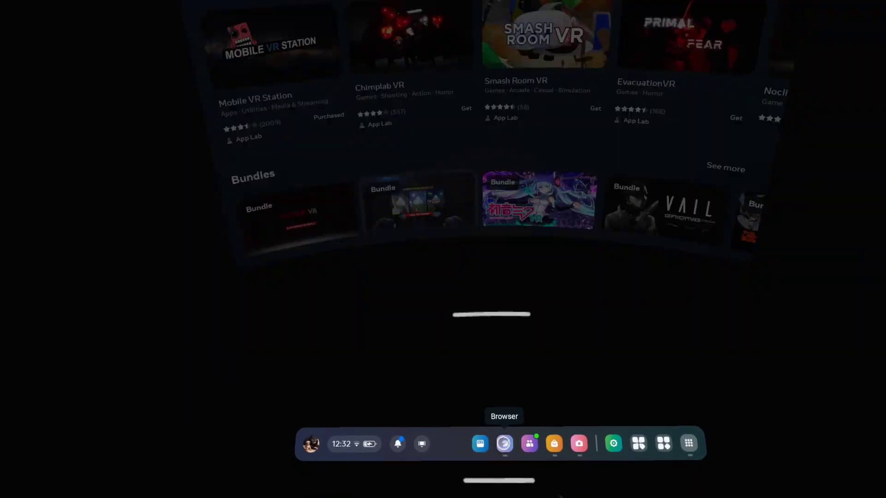
- In the Browser, open the Softonic Cx File Explorer result, press Free Download and decline the ad
left_click(504, 443)
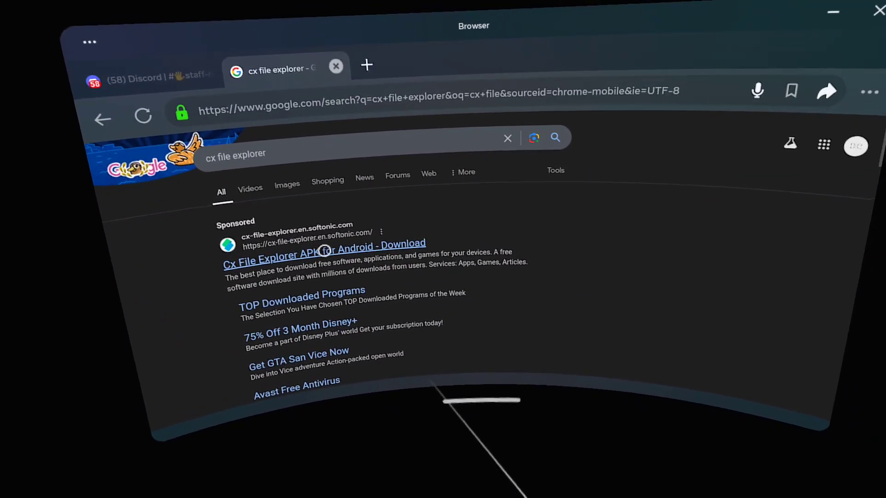
left_click(325, 249)
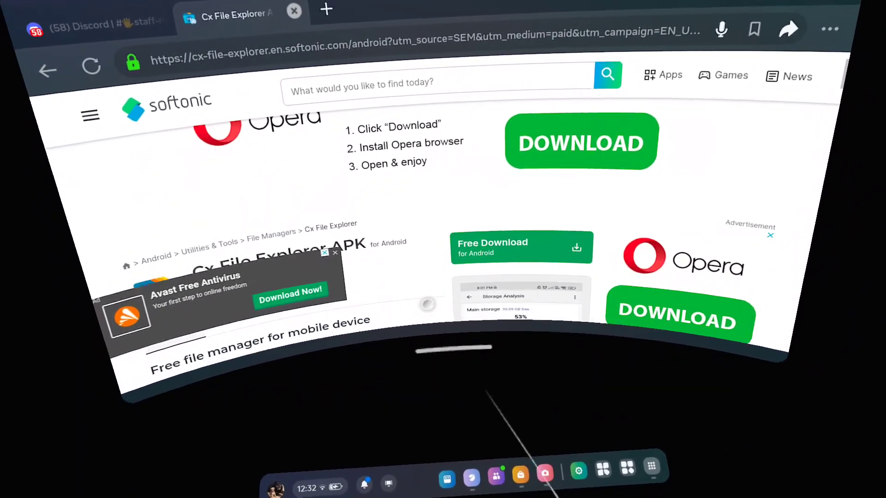
scroll(427, 304, "down", 1)
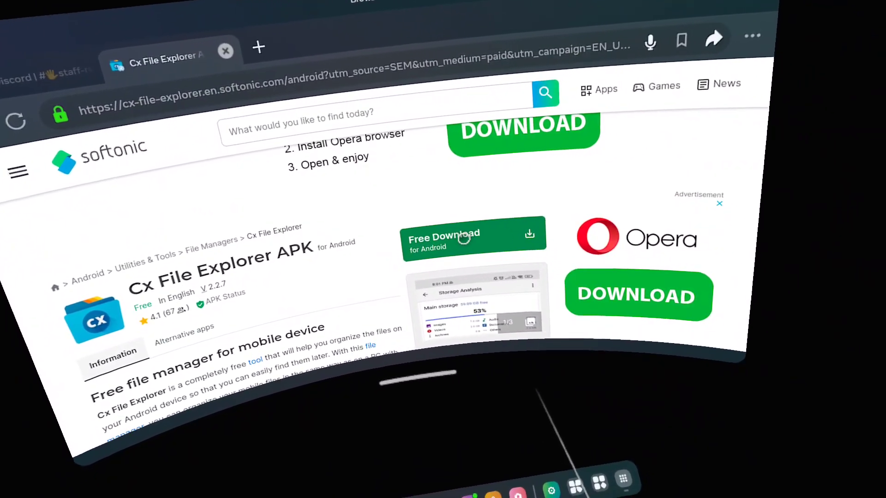
left_click(464, 238)
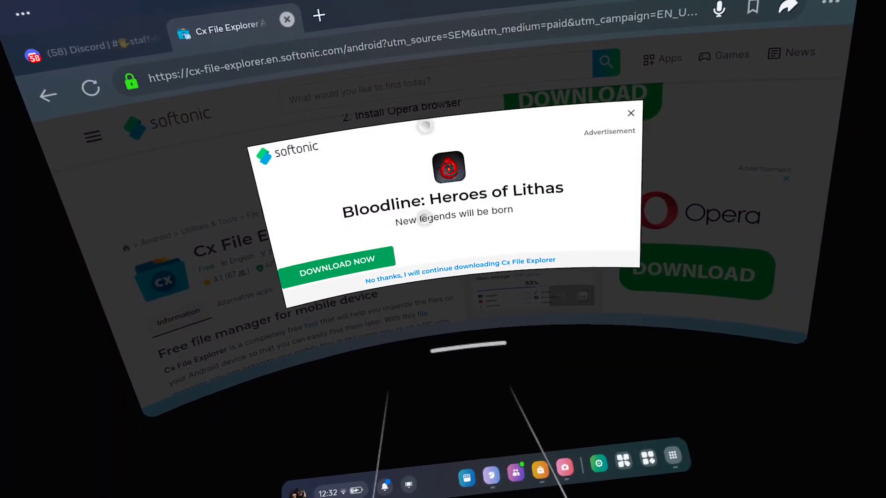
left_click(631, 113)
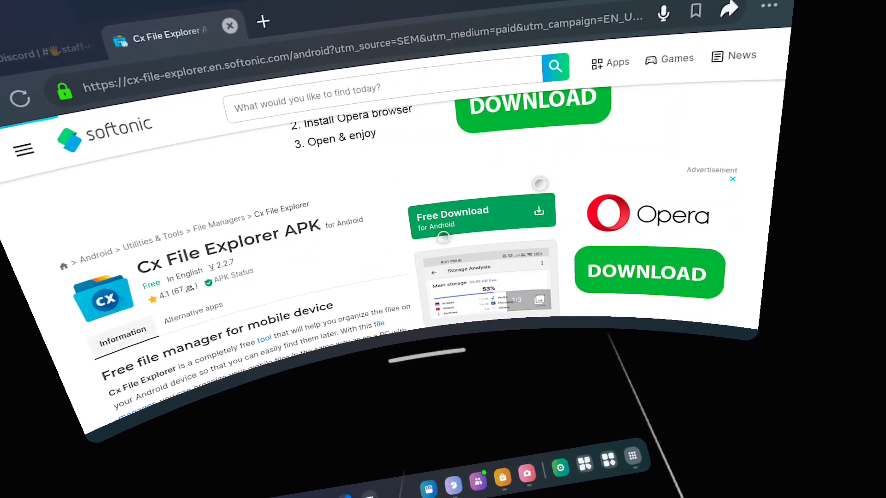
- Check the browser's Downloads list, then start the Cx File Explorer APK download and dismiss the ad
left_click(443, 237)
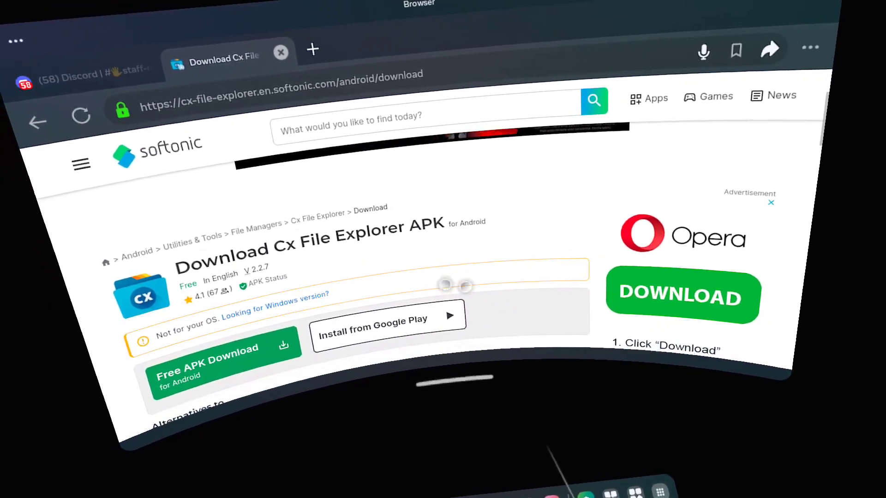
scroll(389, 297, "down", 3)
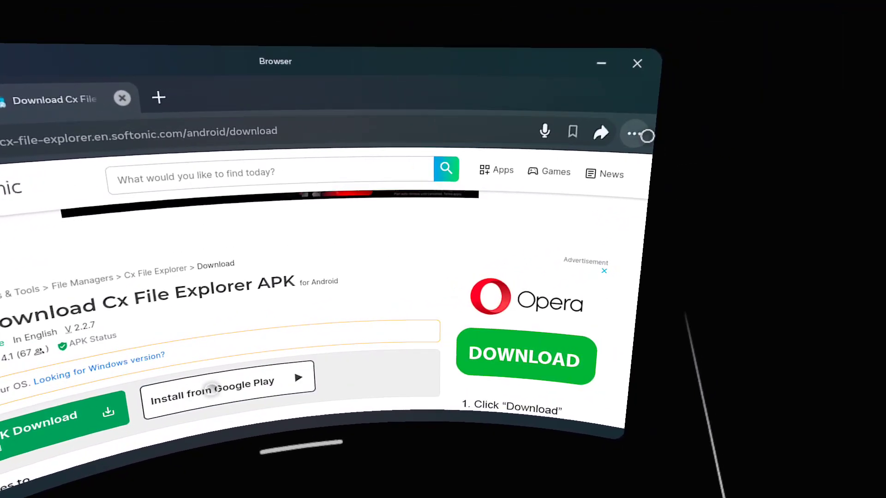
left_click(645, 133)
left_click(480, 331)
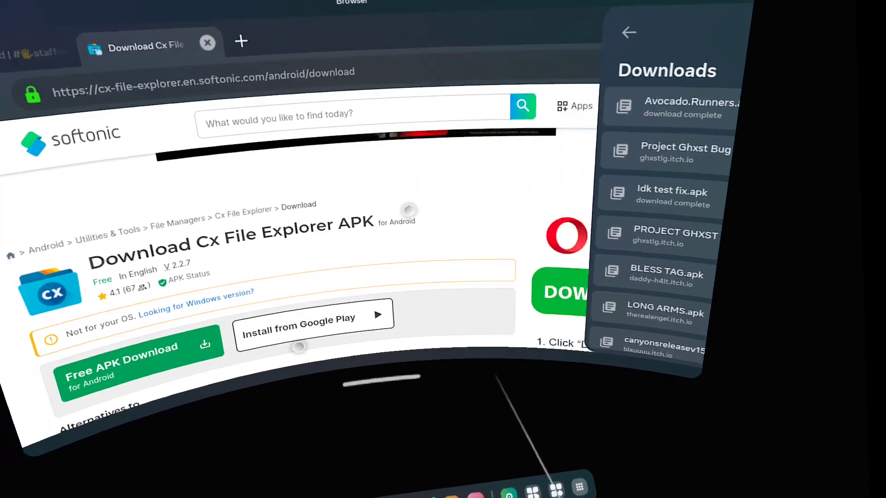
left_click(408, 210)
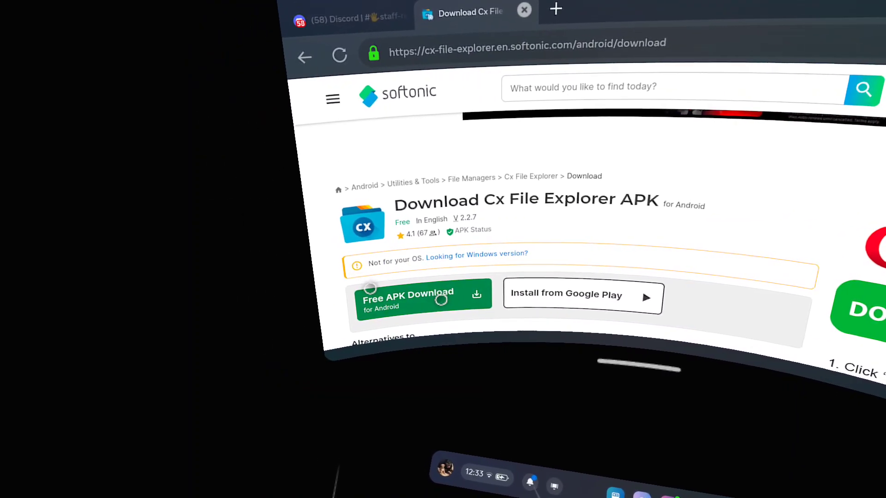
left_click(401, 308)
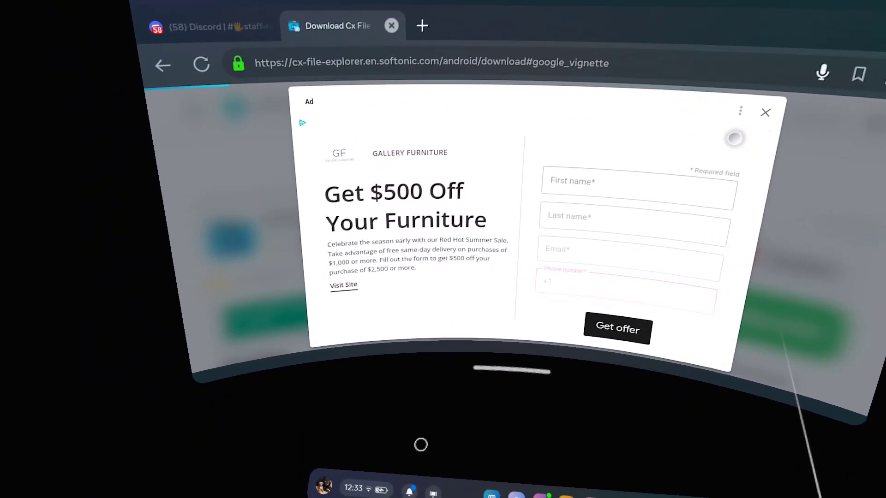
left_click(709, 122)
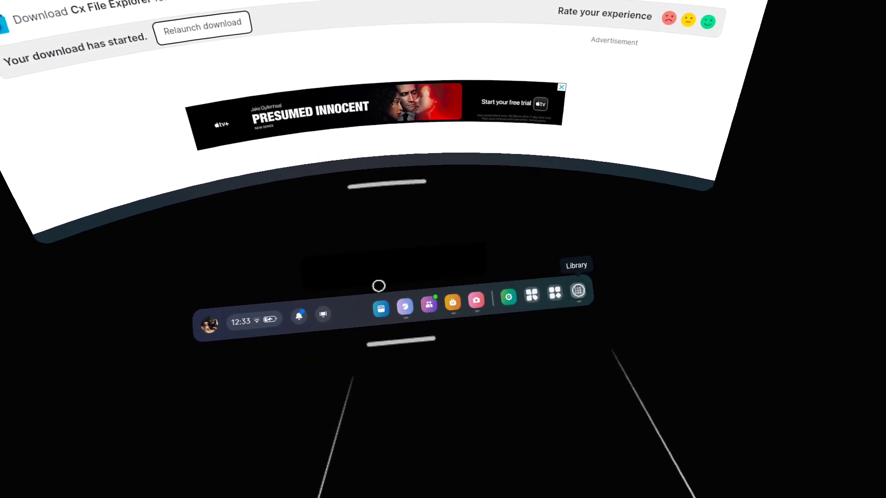
- Open the app Library from the dock
left_click(578, 298)
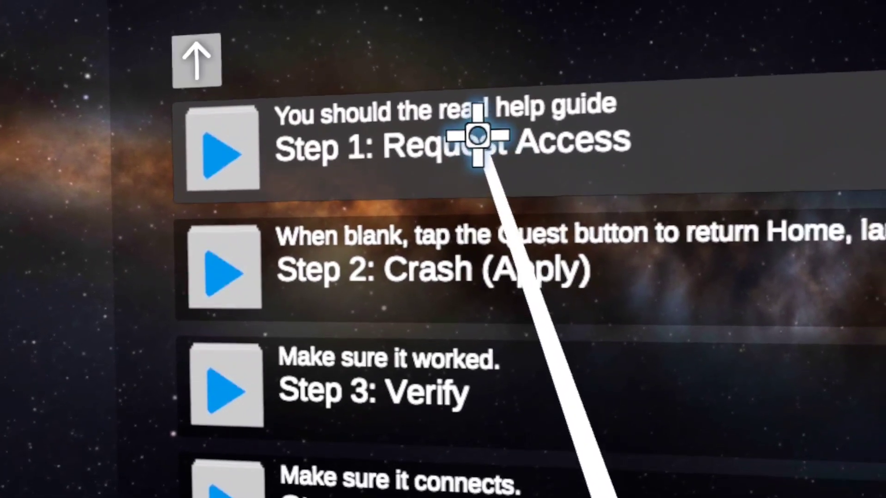
left_click(478, 136)
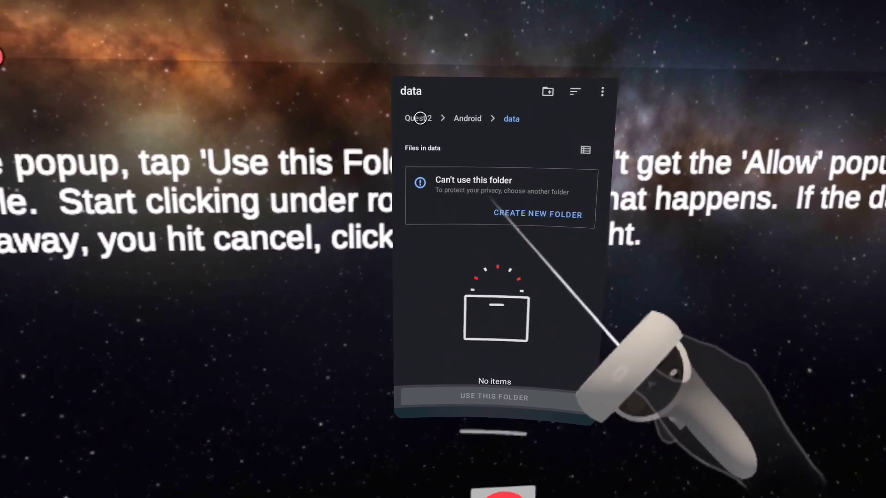
left_click(430, 137)
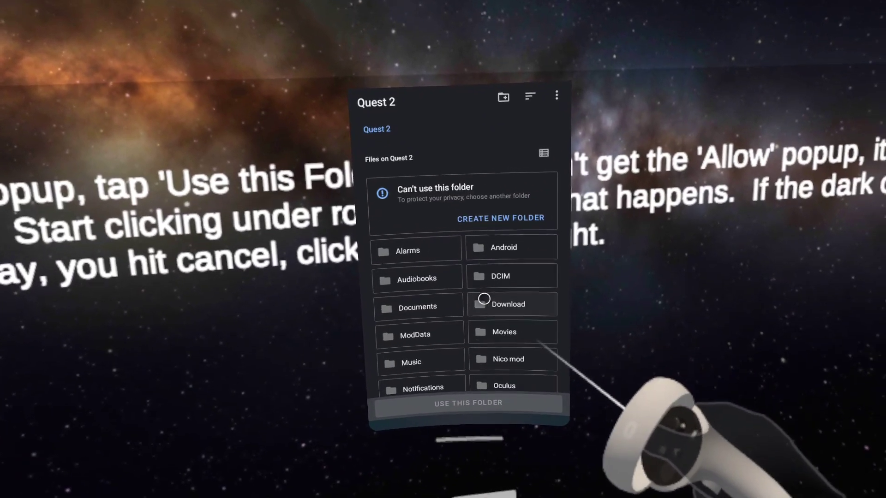
left_click(475, 299)
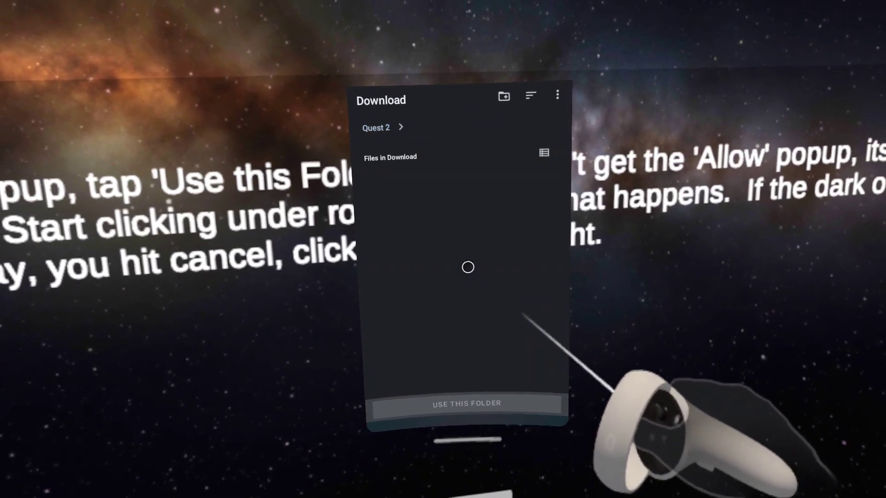
scroll(480, 256, "down", 5)
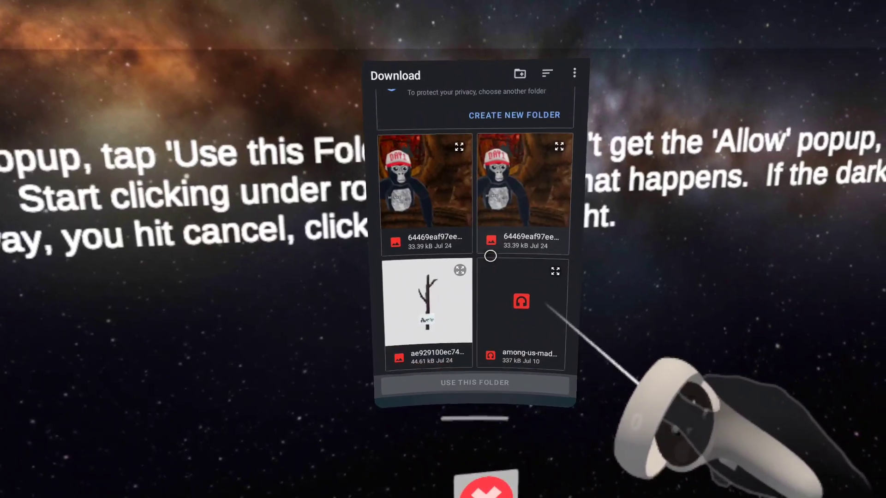
scroll(484, 254, "down", 10)
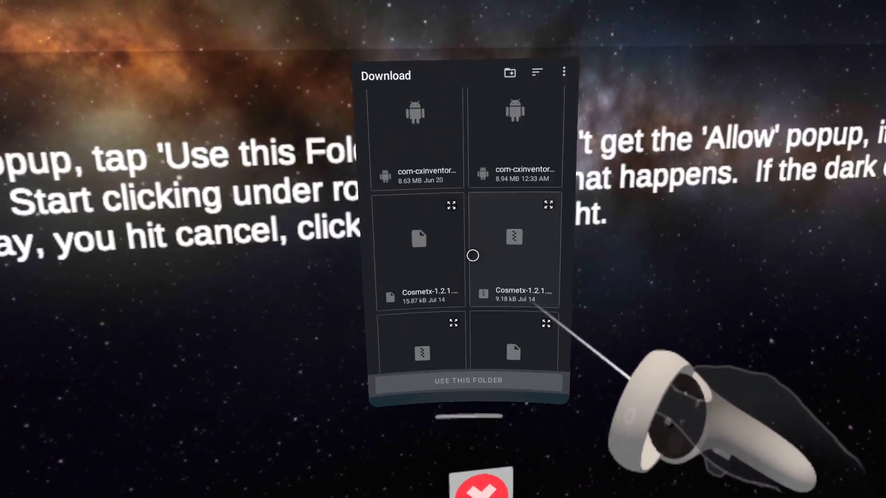
scroll(463, 264, "down", 5)
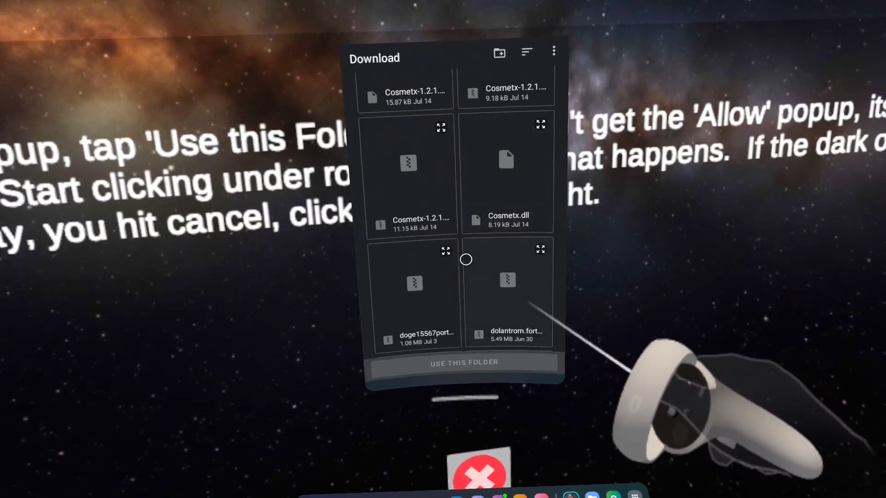
scroll(460, 253, "down", 2)
scroll(459, 268, "up", 5)
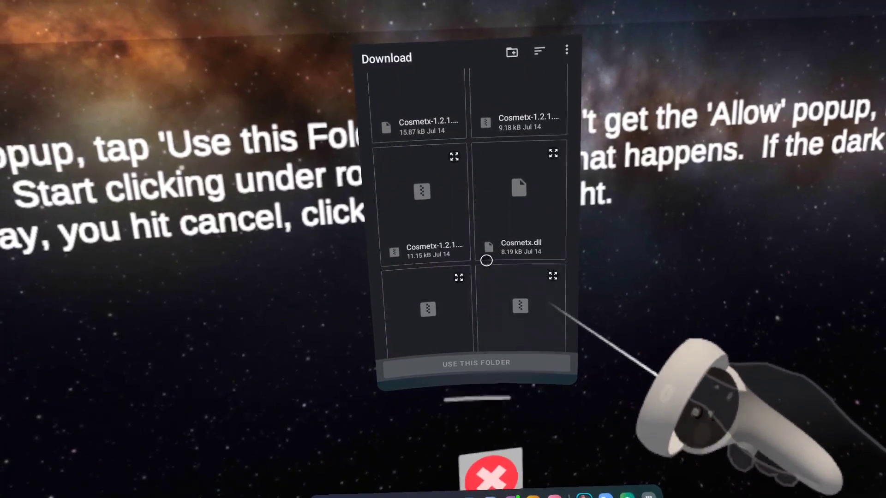
scroll(488, 304, "down", 2)
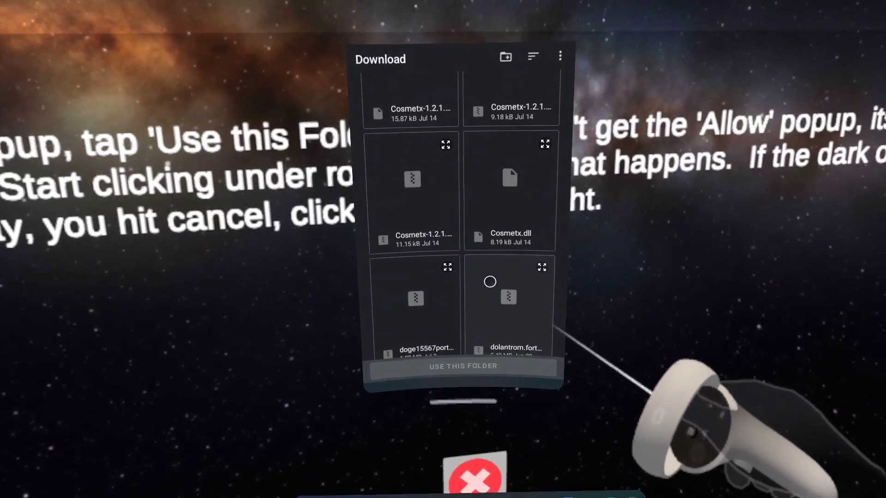
scroll(496, 245, "up", 2)
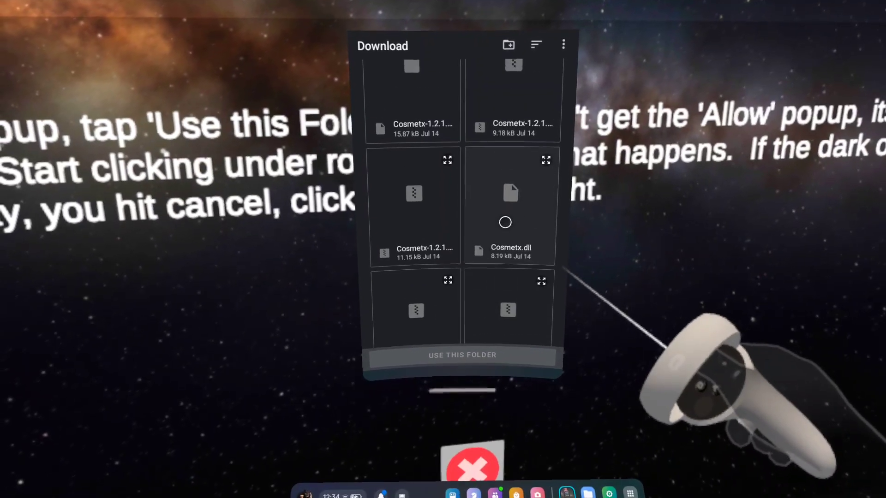
scroll(518, 226, "up", 3)
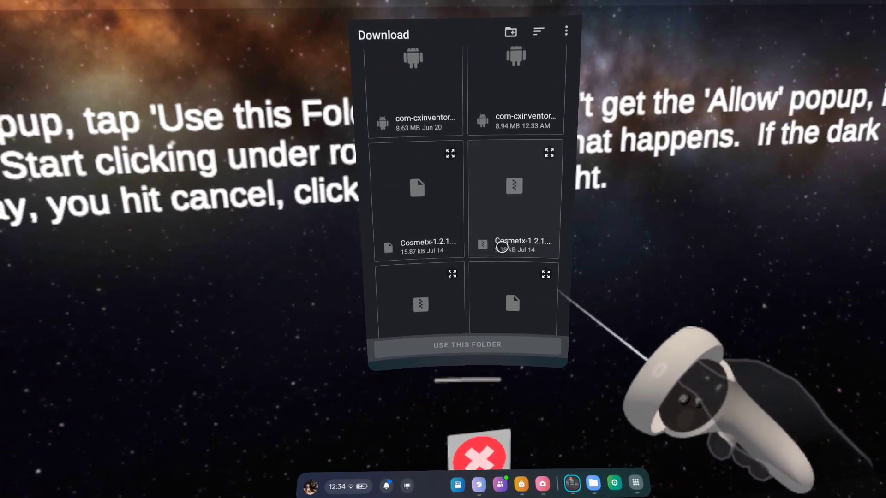
scroll(529, 274, "down", 3)
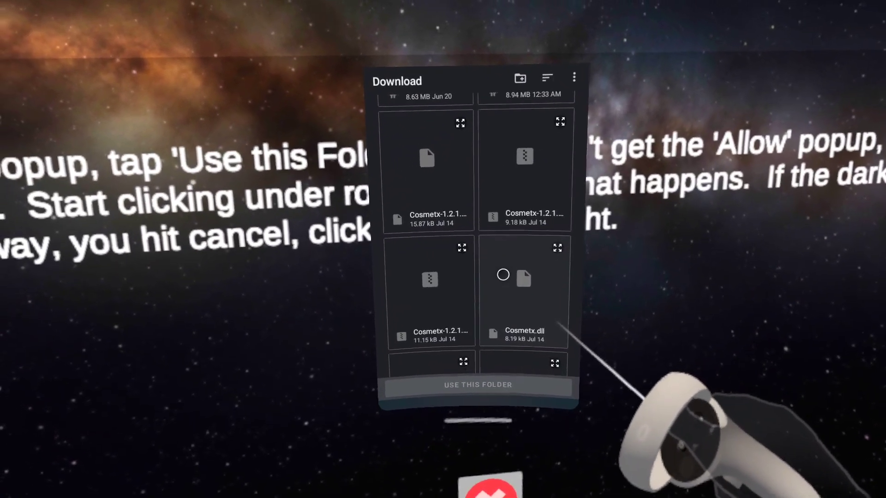
scroll(503, 296, "down", 5)
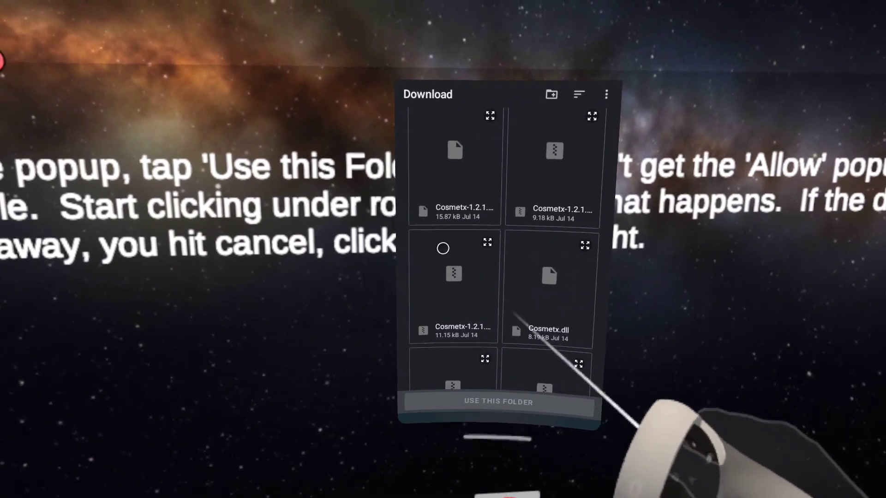
scroll(486, 269, "down", 10)
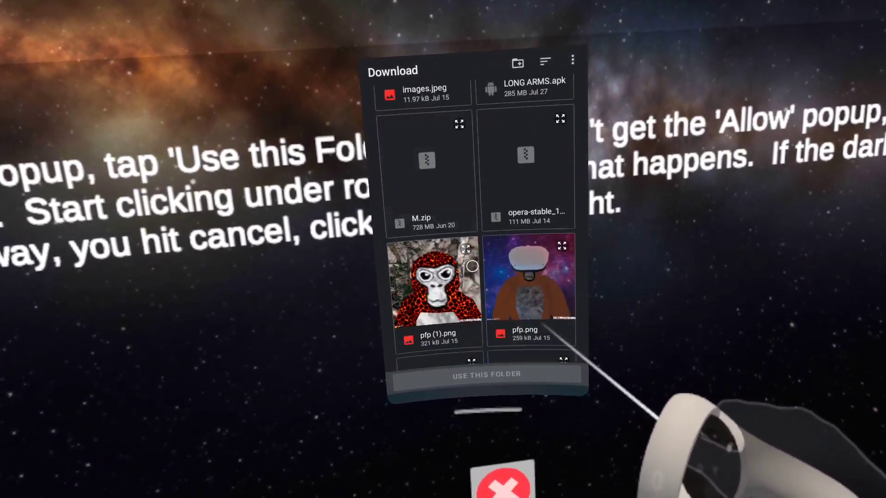
scroll(467, 265, "down", 5)
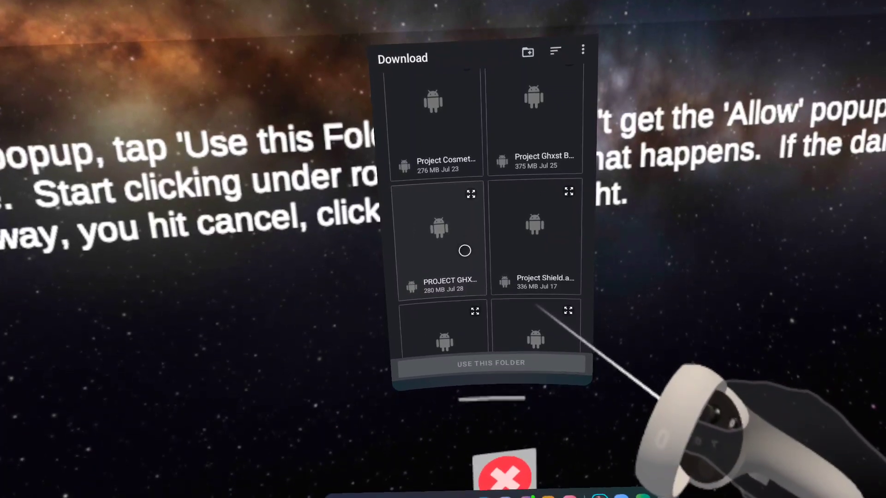
scroll(475, 260, "down", 5)
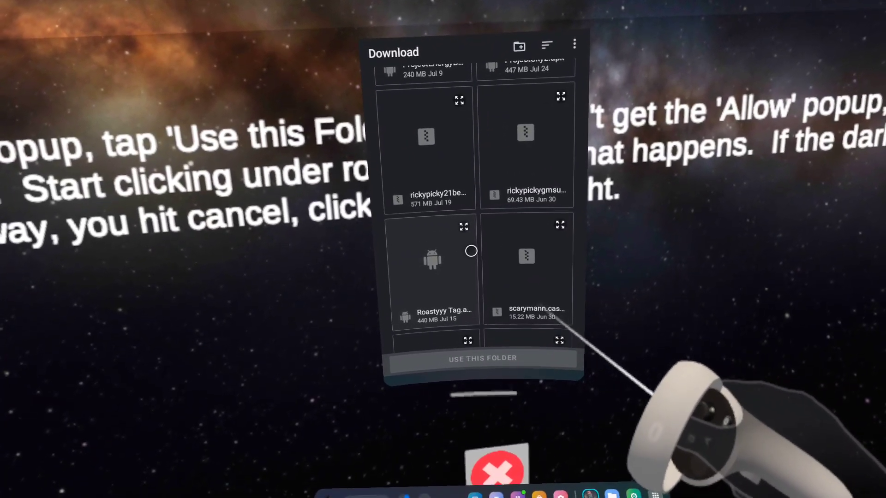
scroll(464, 253, "down", 3)
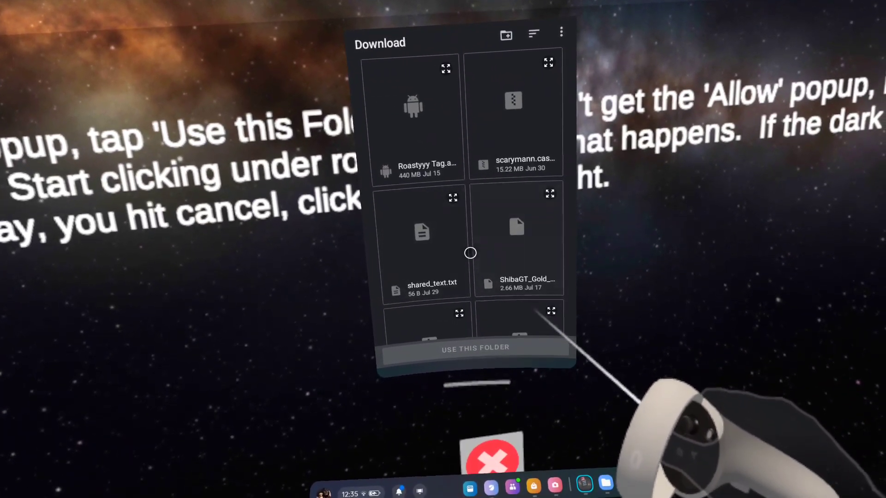
scroll(502, 221, "down", 5)
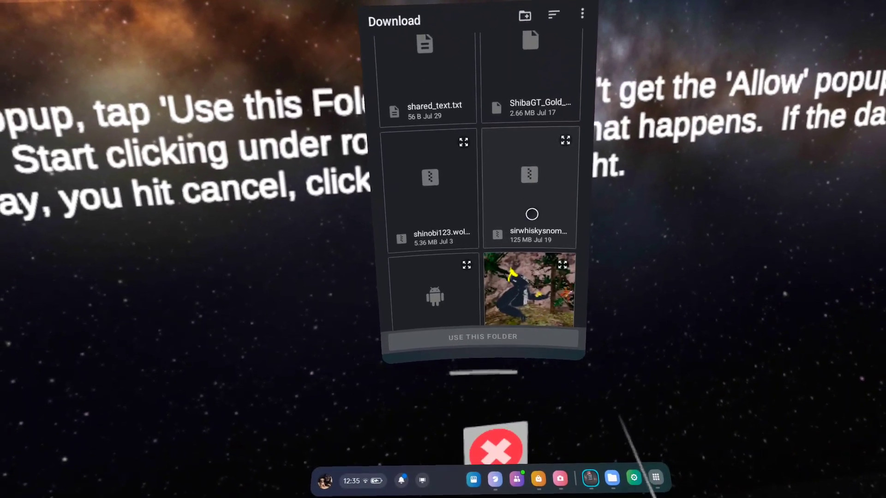
scroll(531, 214, "down", 3)
scroll(496, 157, "up", 4)
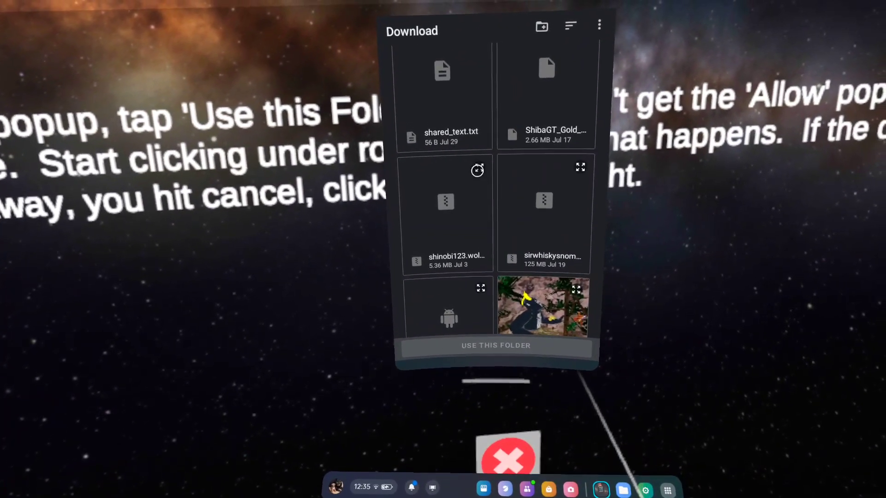
left_click(474, 168)
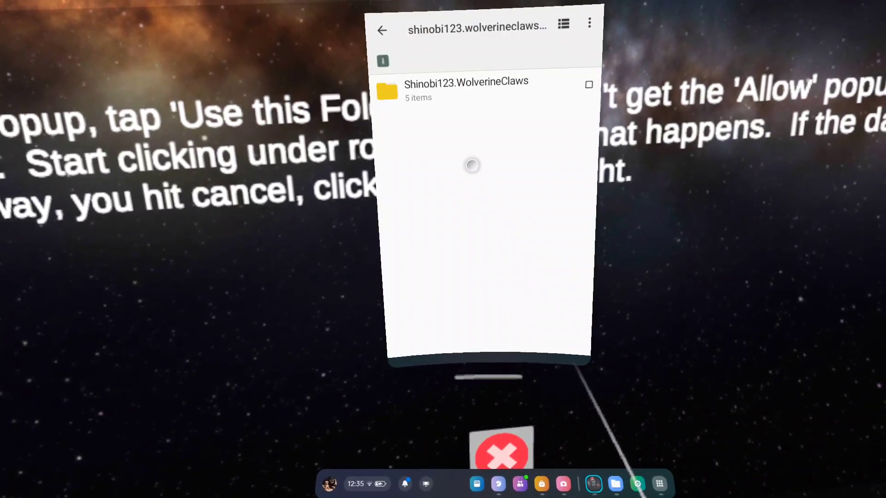
key("Escape")
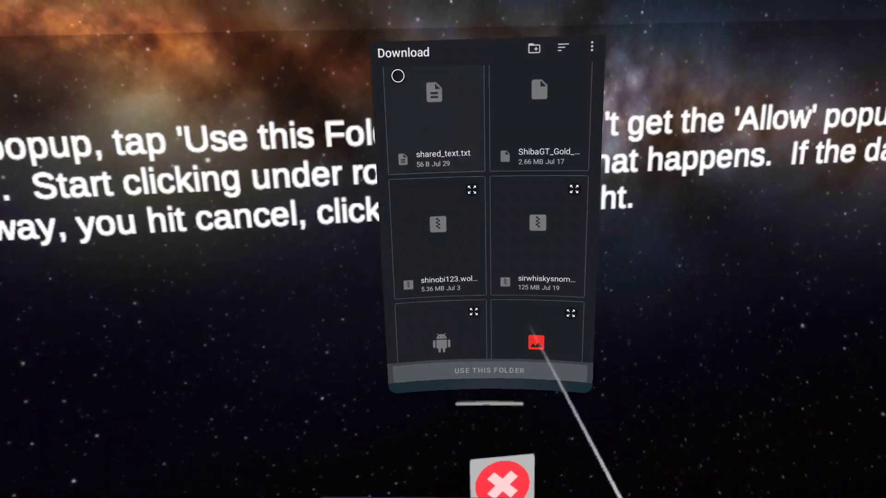
scroll(498, 188, "down", 10)
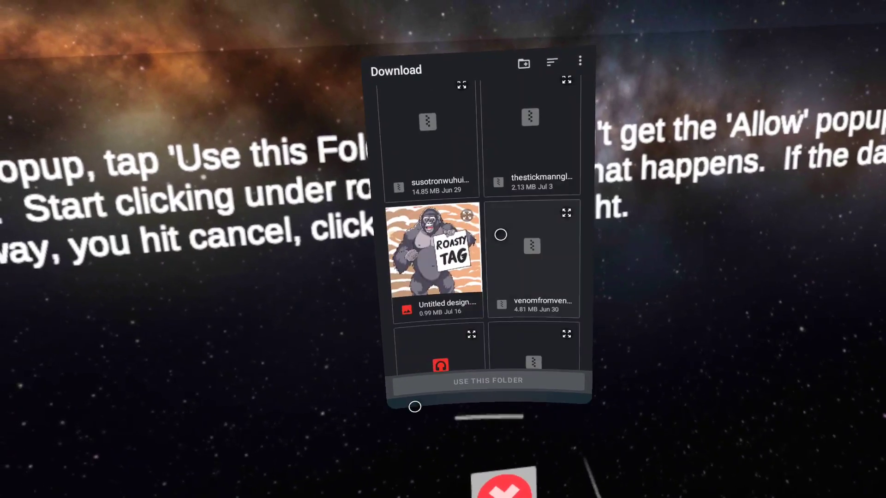
scroll(513, 263, "down", 2)
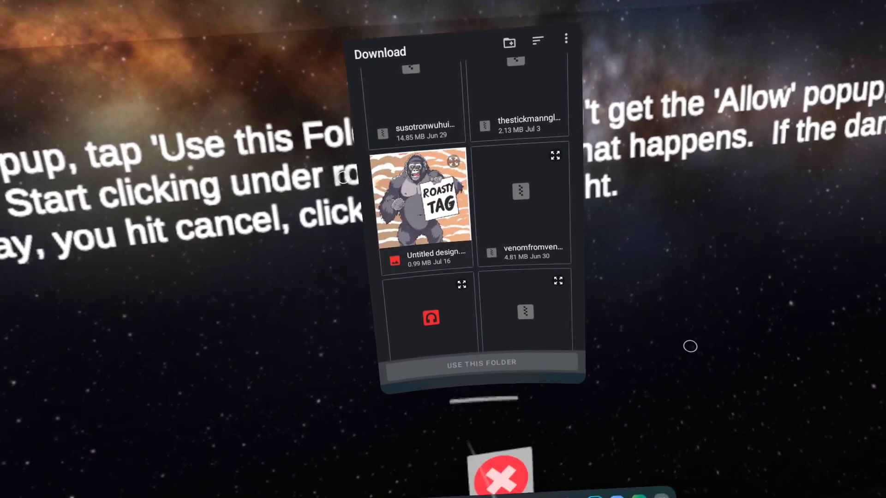
left_click(535, 172)
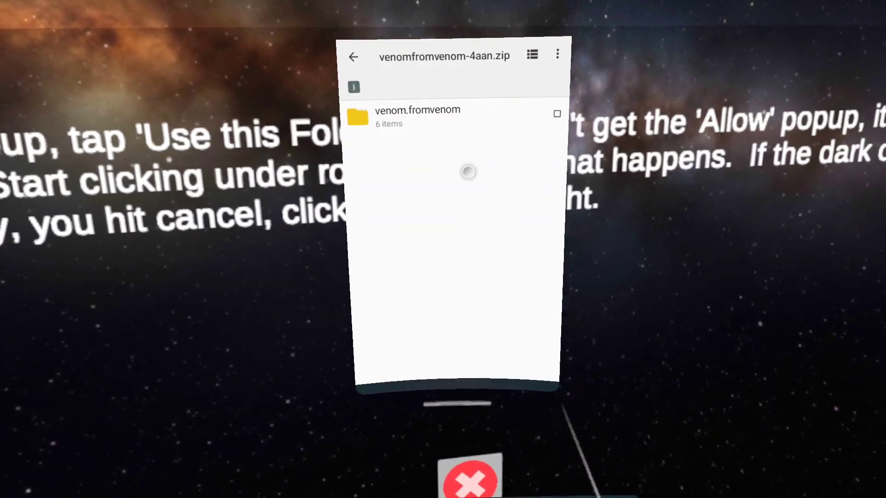
left_click(353, 57)
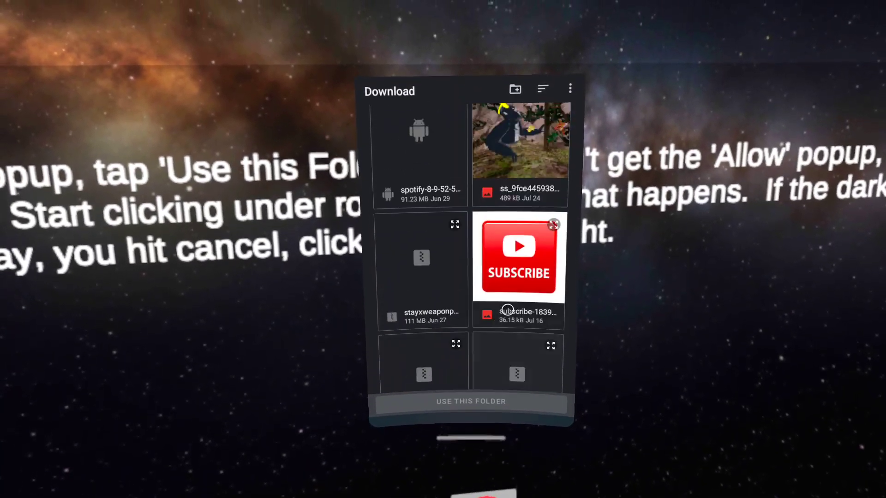
scroll(507, 310, "down", 15)
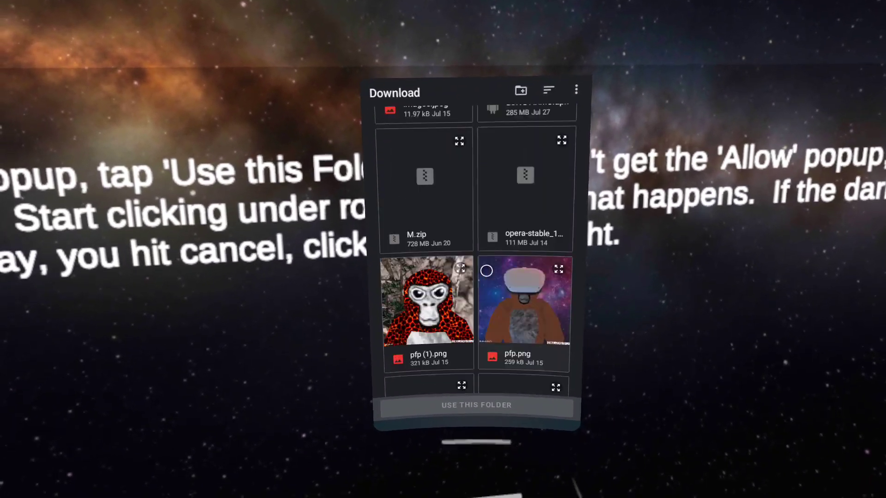
scroll(487, 271, "up", 10)
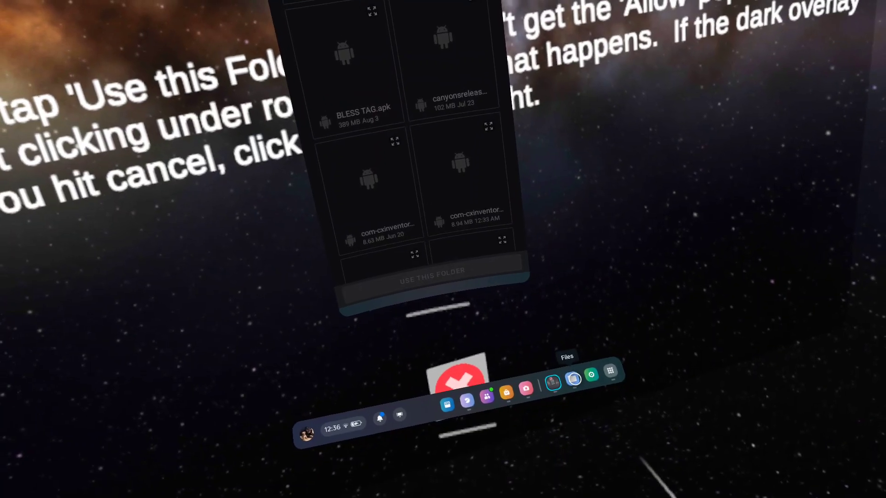
- Close the Files panel and filter the Library to Unknown sources apps
left_click(572, 378)
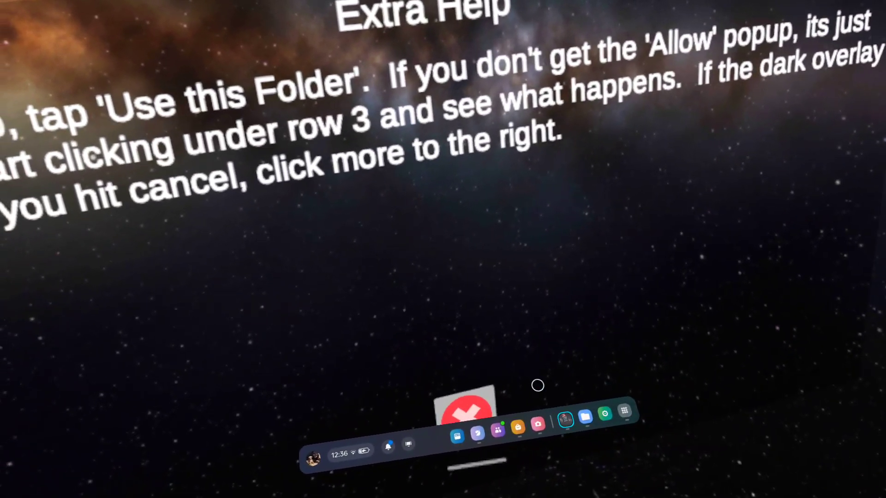
left_click(624, 374)
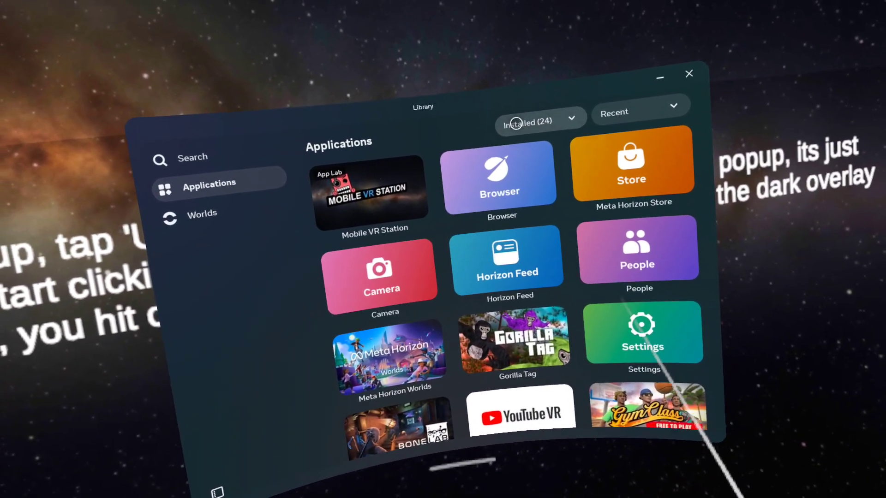
left_click(553, 133)
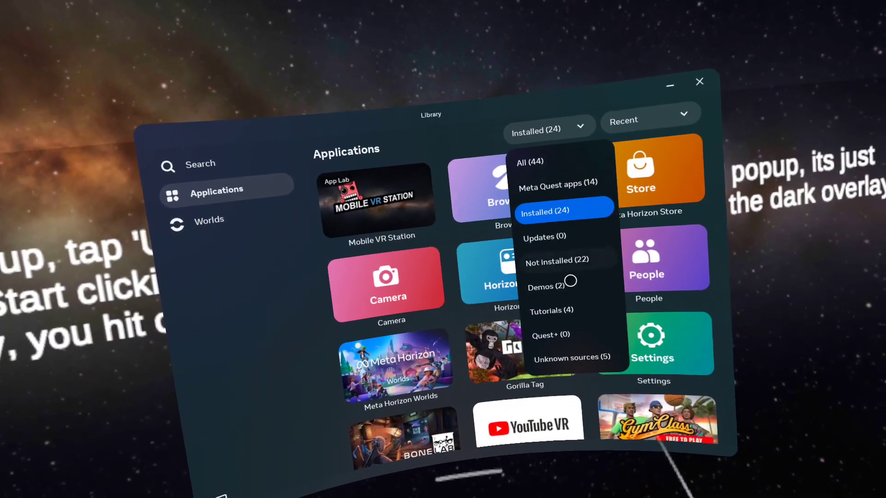
left_click(572, 358)
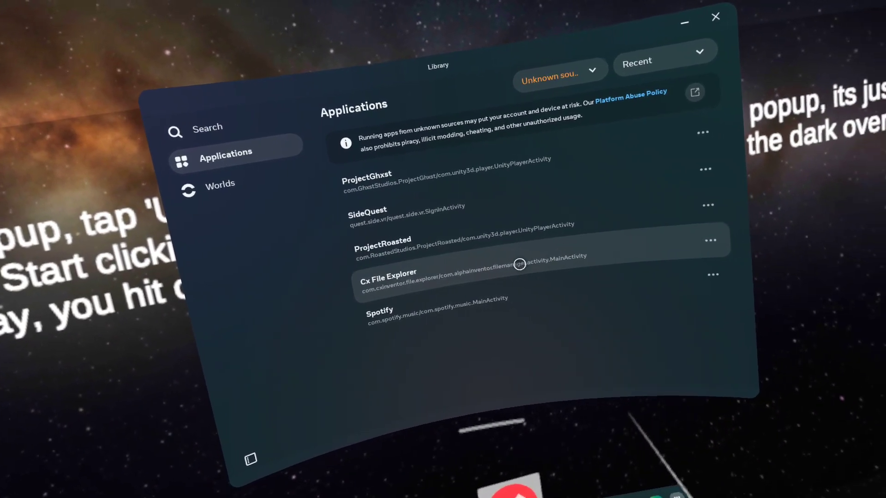
- Launch Cx File Explorer from the Unknown sources list
left_click(519, 264)
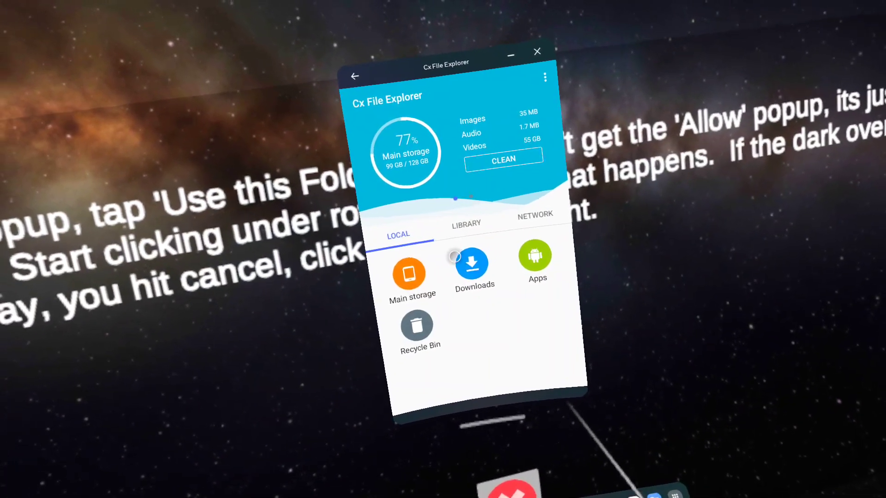